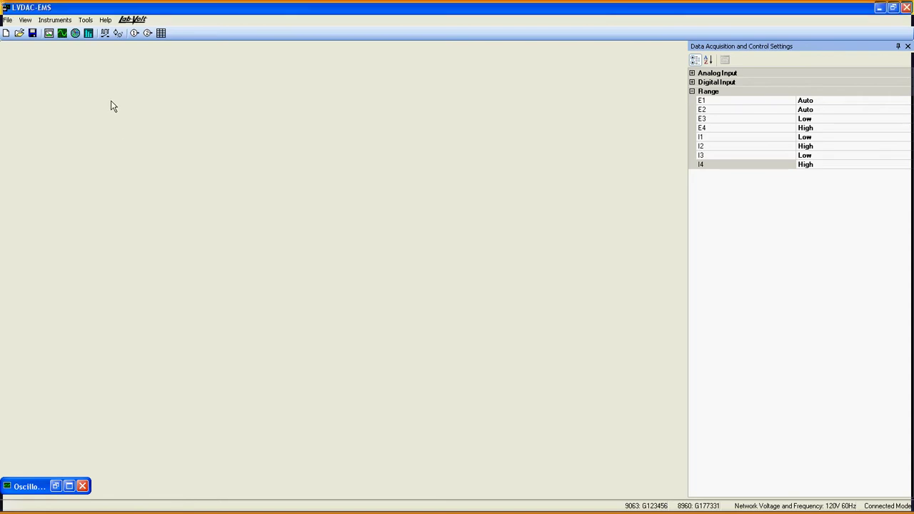
Step: Open the Chopper/Inverter Control window, set to Single-Phase Stand-Alone Inverter
click(105, 36)
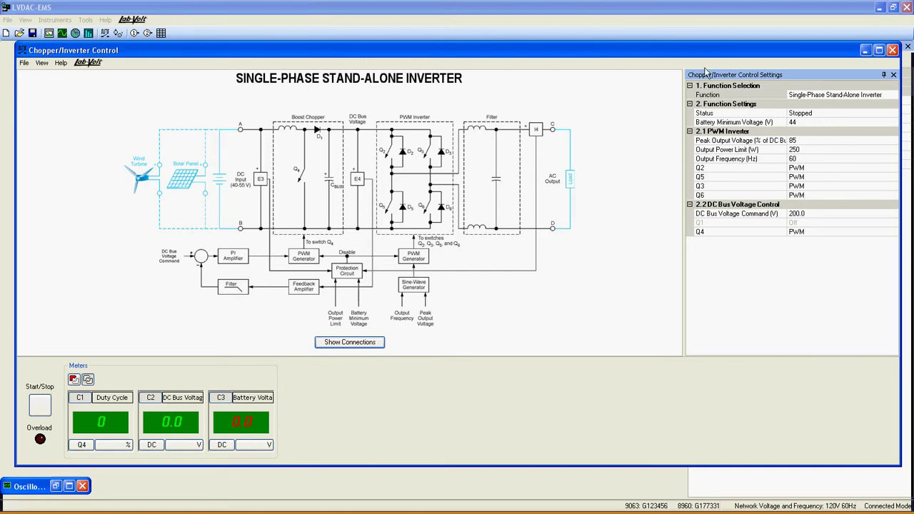
click(894, 99)
click(894, 97)
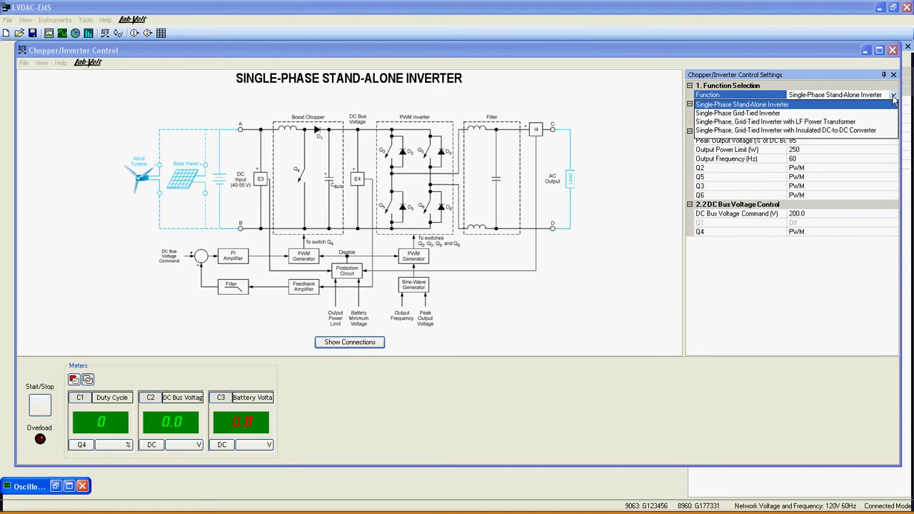
click(783, 105)
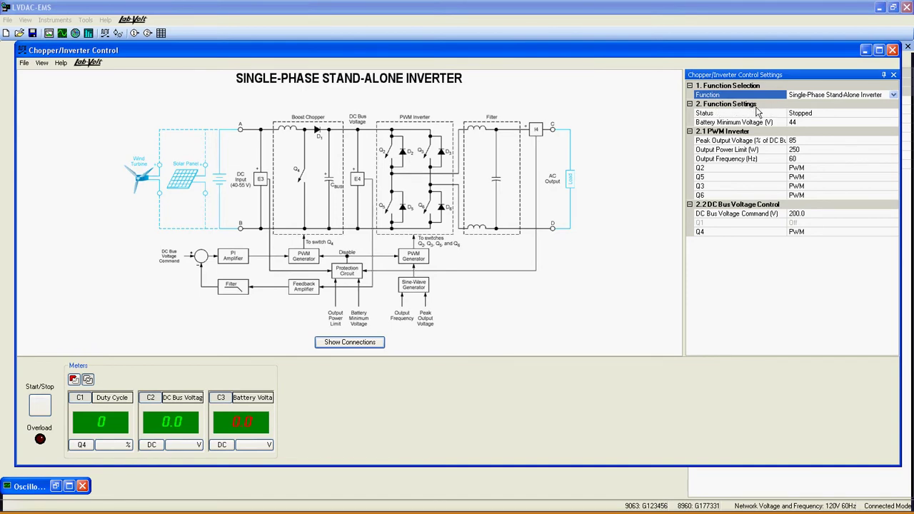
click(892, 114)
click(893, 114)
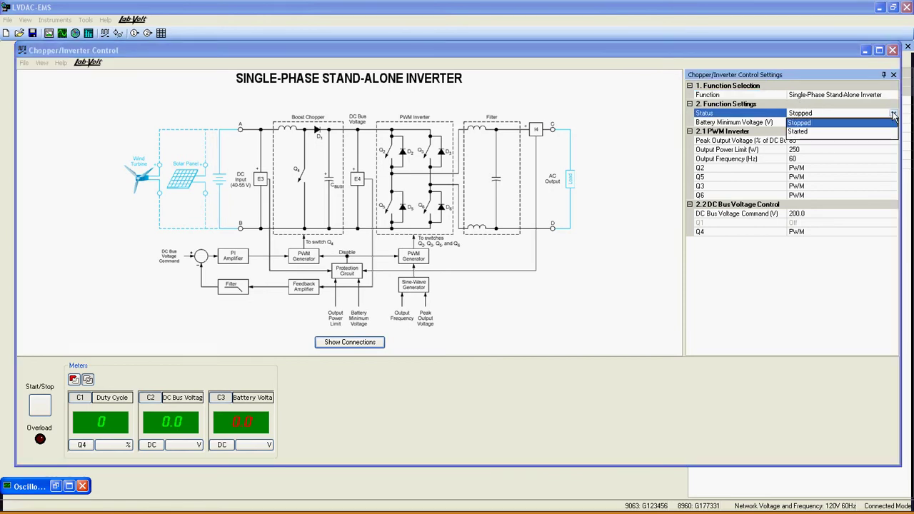
click(810, 127)
click(801, 122)
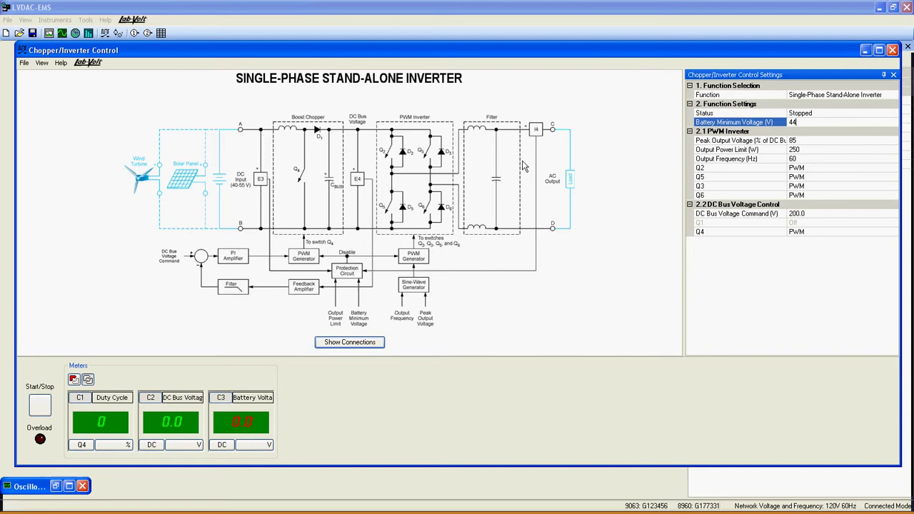
click(792, 127)
Step: Widen the settings name column so Peak Output Voltage and Output Power Limit read in full
click(833, 140)
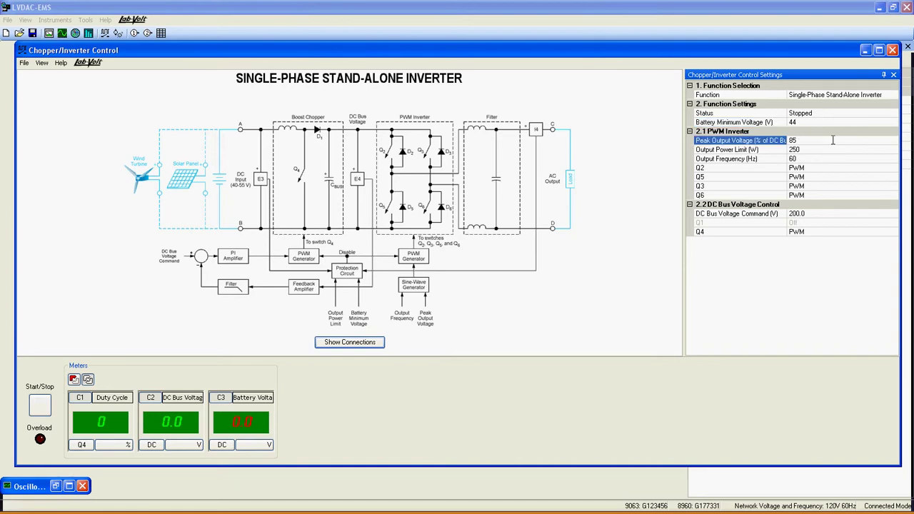
drag(787, 136, 801, 136)
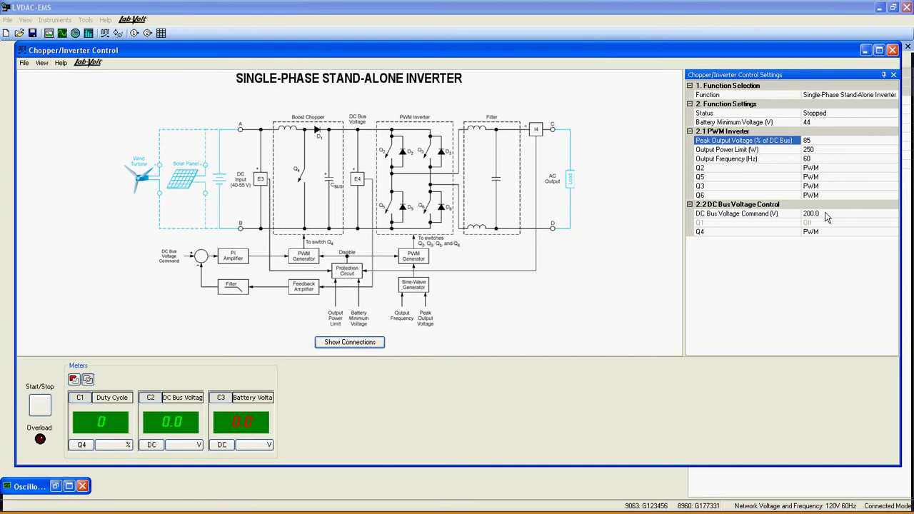
click(820, 149)
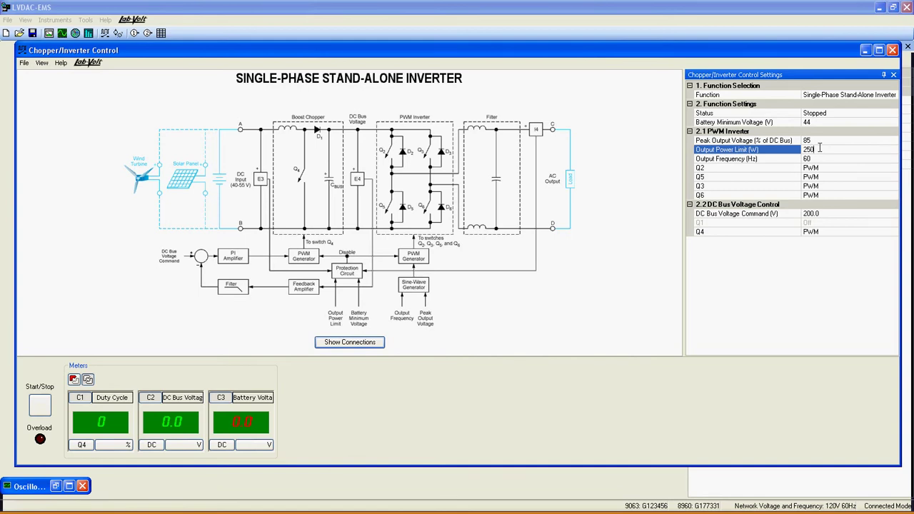
Step: Keep the output frequency at 60 Hz and move on to the Q2 switch setting
click(815, 160)
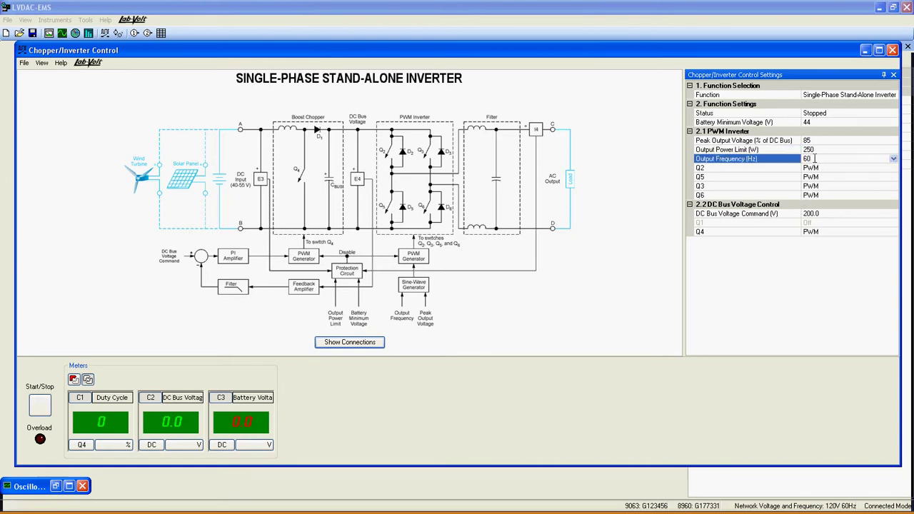
click(893, 161)
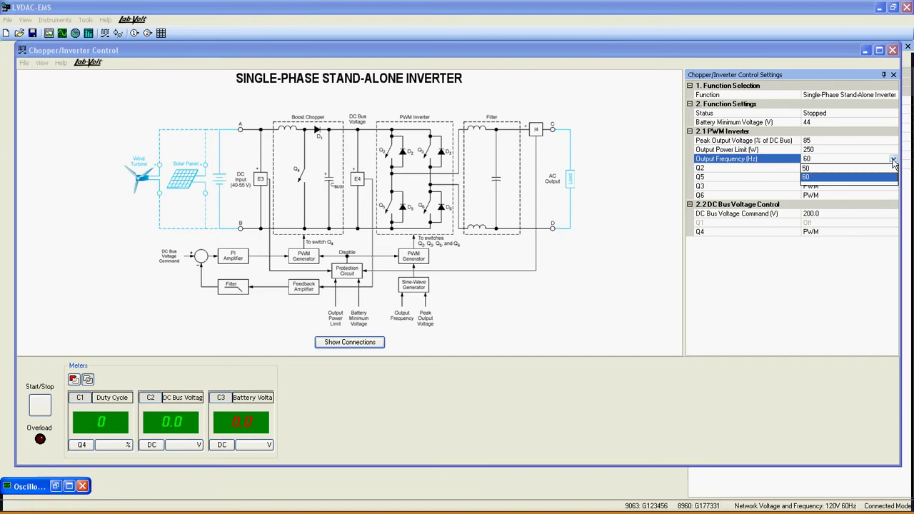
click(811, 178)
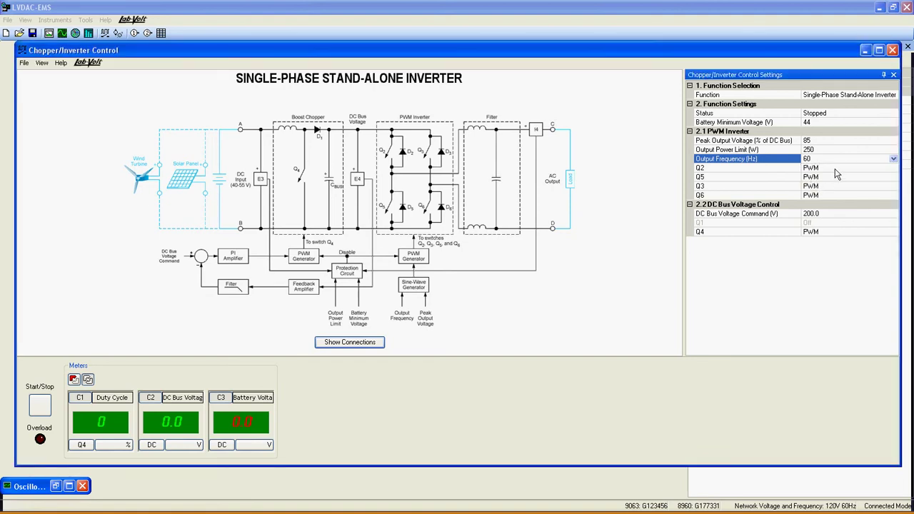
click(839, 169)
Step: Check switches Q5 and Q3, and keep switch Q6 on PWM
click(839, 177)
click(837, 187)
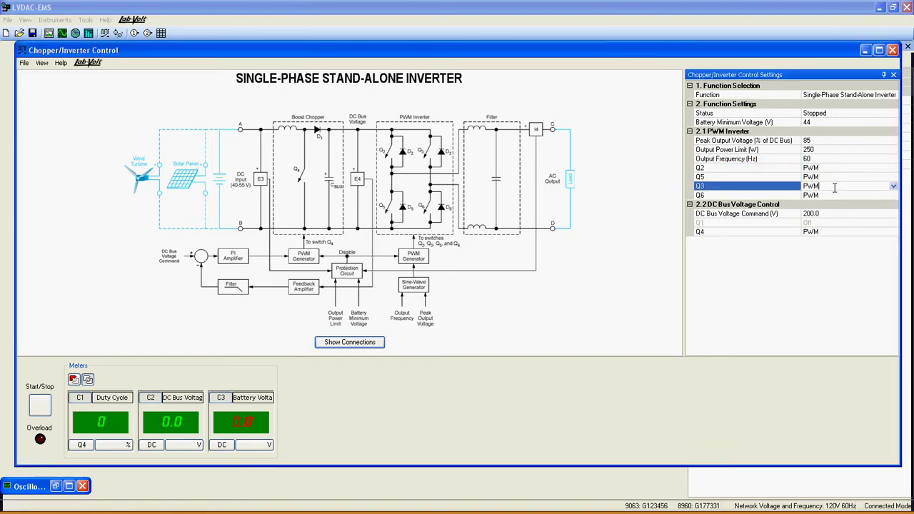
click(834, 194)
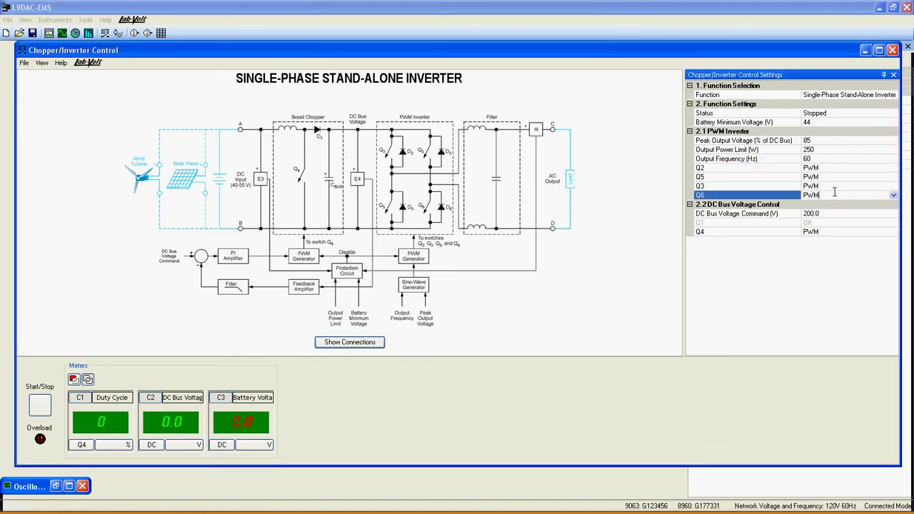
click(892, 197)
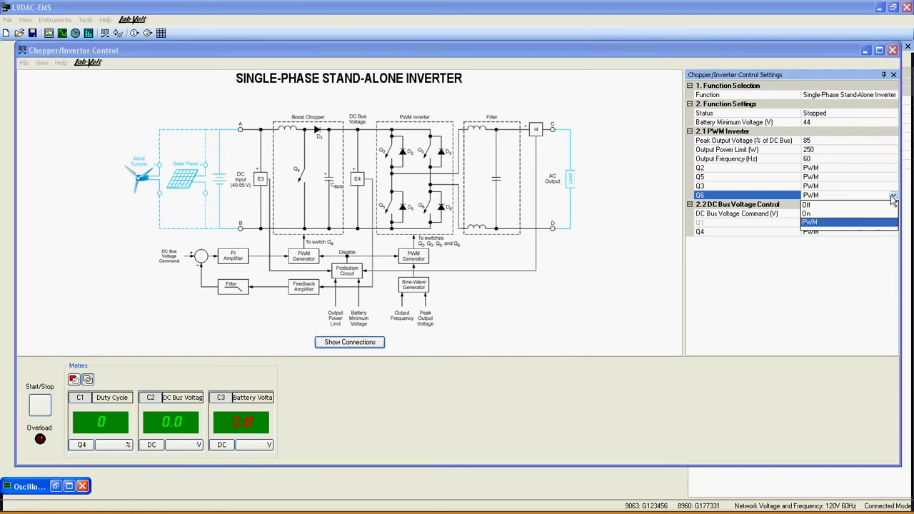
click(813, 223)
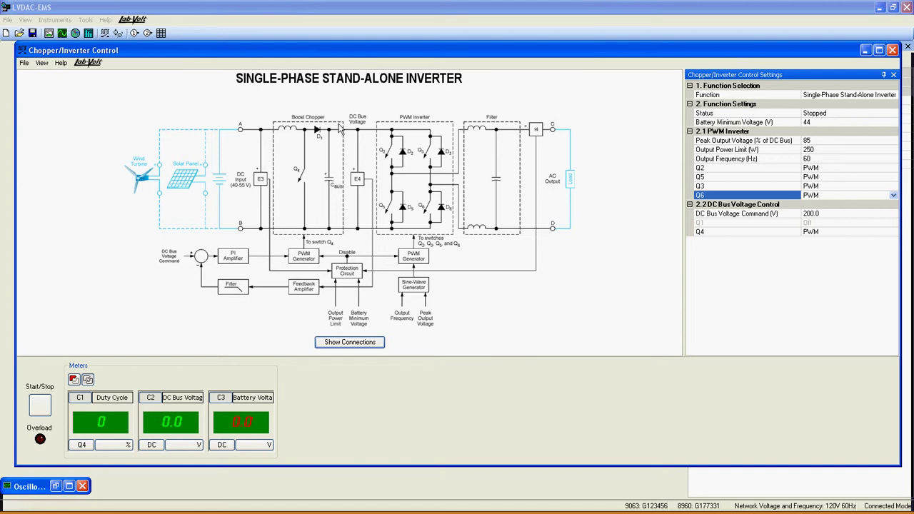
Step: Confirm the 200.0 V DC bus voltage command and bring up switch Q4's mode choices
click(857, 214)
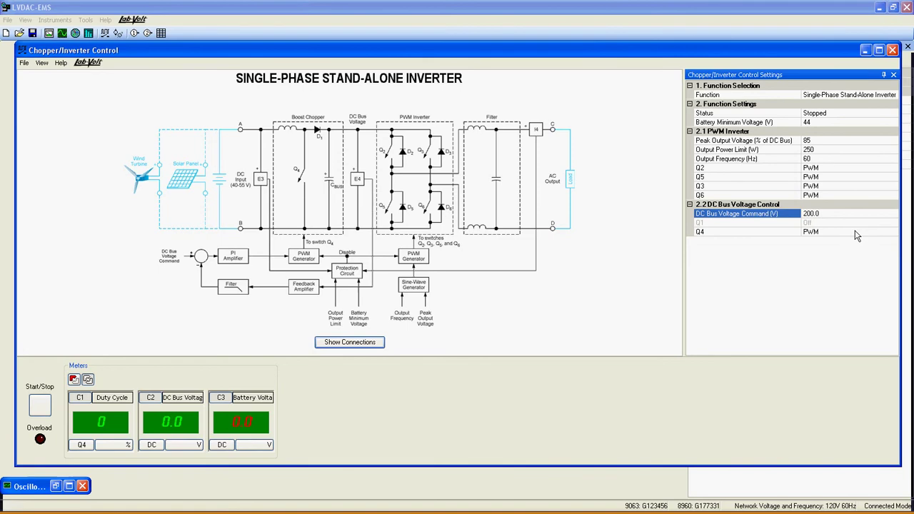
click(855, 230)
click(892, 233)
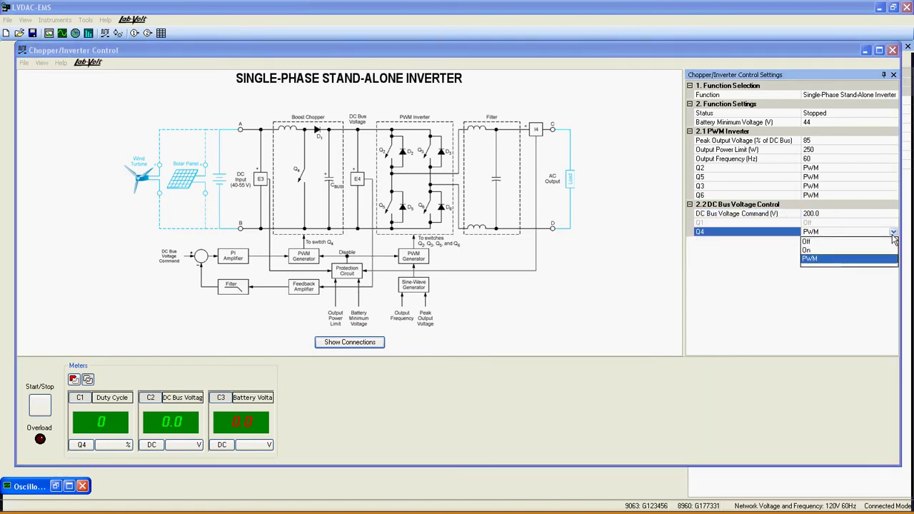
Step: Choose PWM for switch Q4, closing its mode list
click(811, 262)
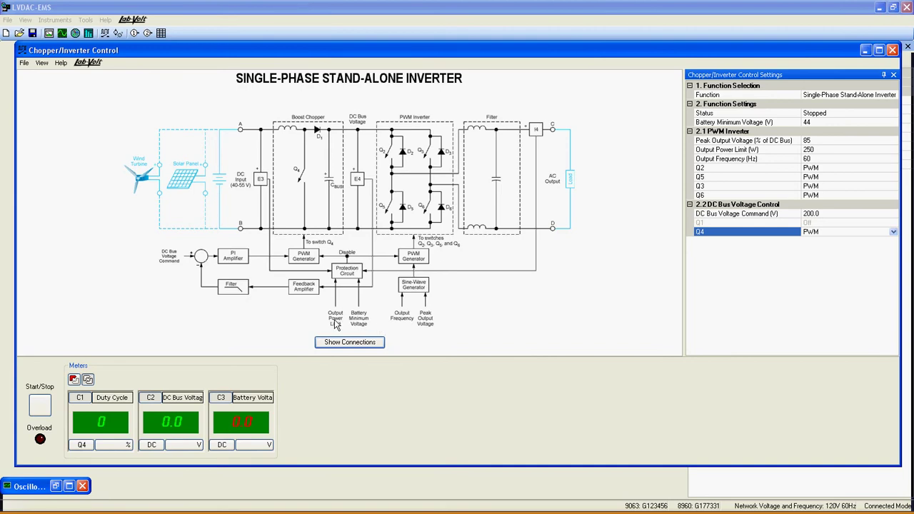
click(364, 344)
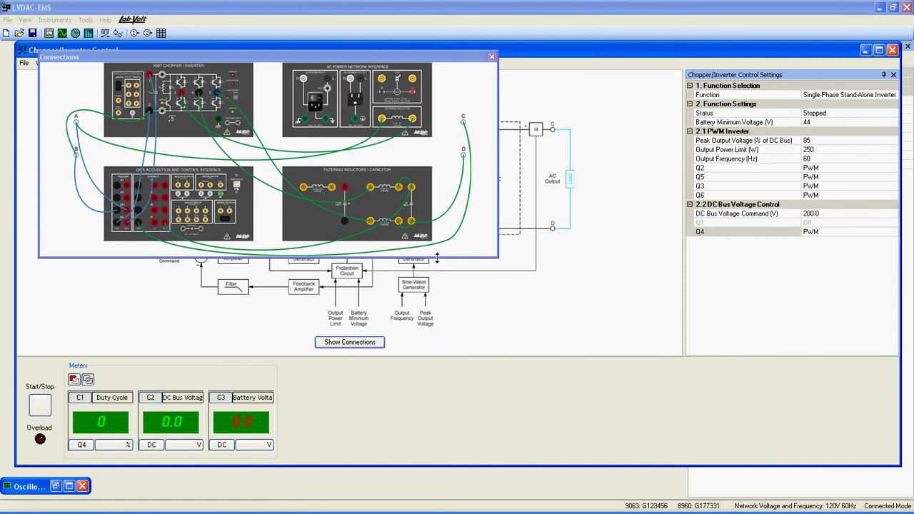
click(491, 57)
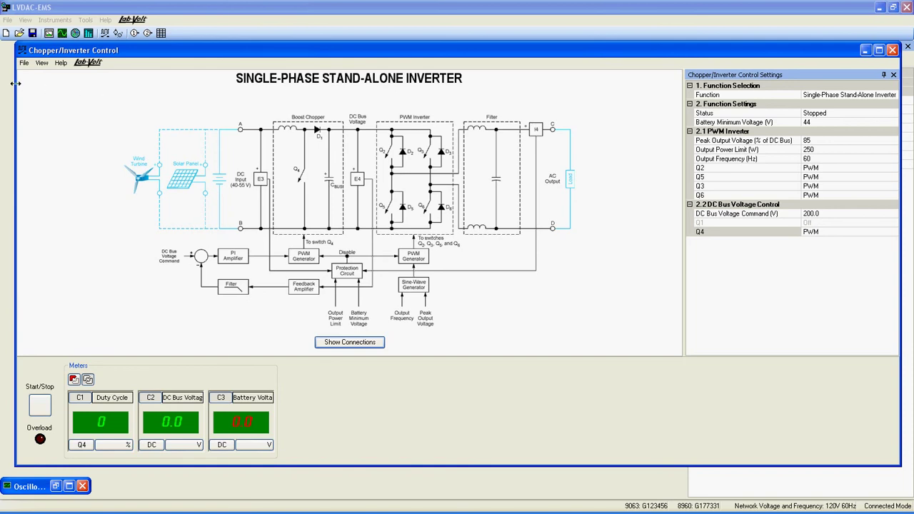
Step: Narrow the inverter control to the right half and restore the minimized Oscilloscope beside it
drag(15, 83, 490, 120)
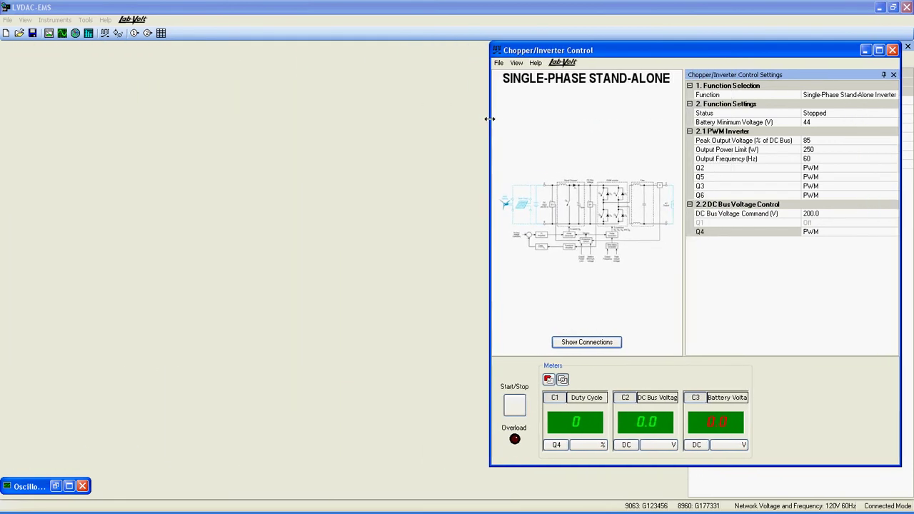
click(57, 486)
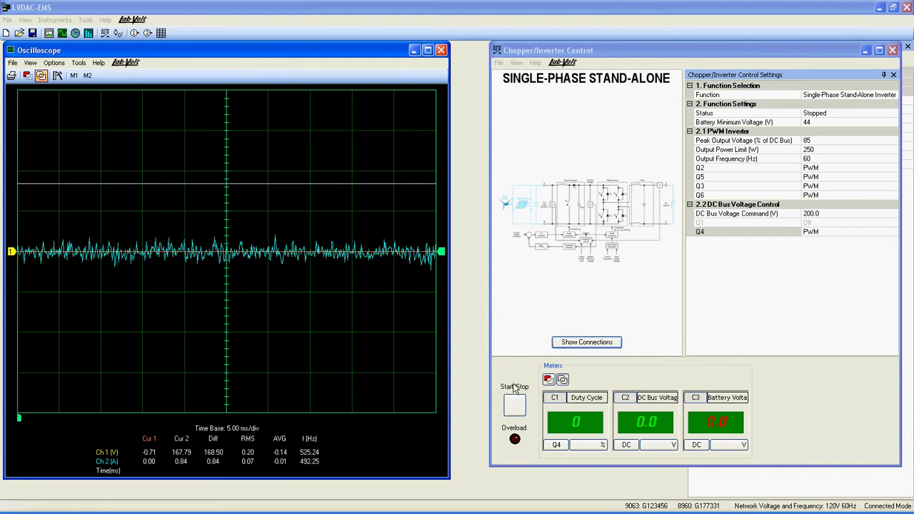
Step: Start the inverter, producing a 60 Hz sine near 117 V RMS from the 200 V bus
click(514, 405)
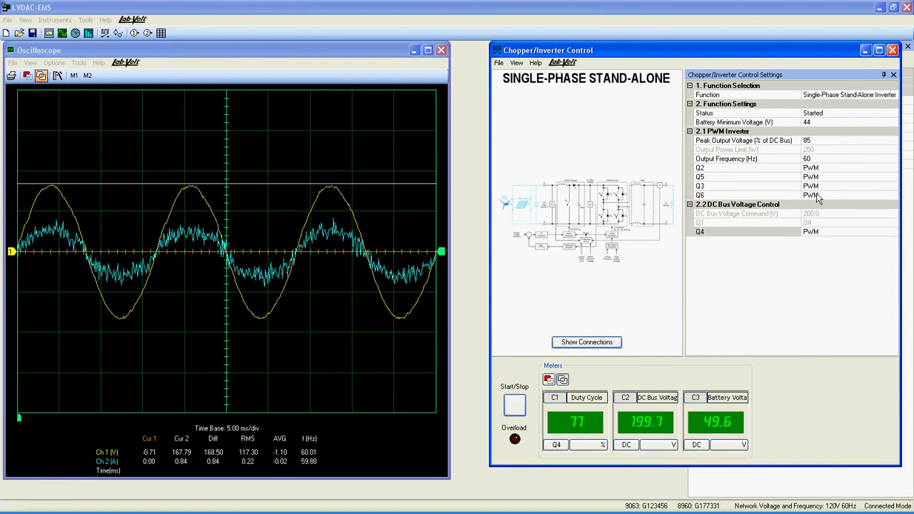
Step: Set Peak Output Voltage to 60% of the DC bus, dropping output to about 81 V RMS
click(811, 140)
text(6)
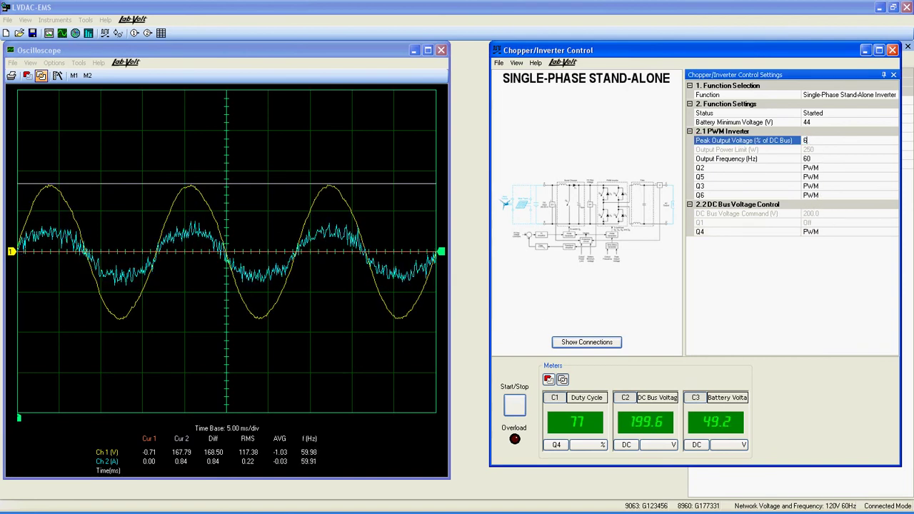
text(0)
key(Return)
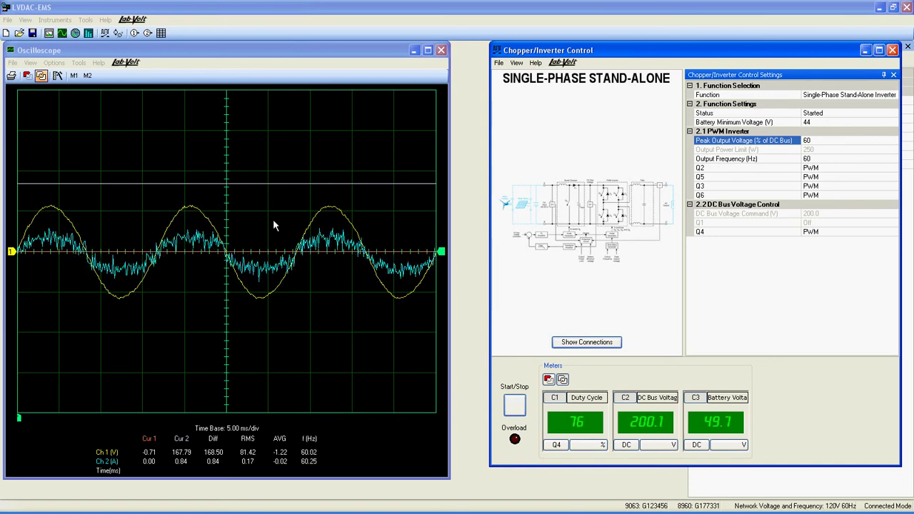